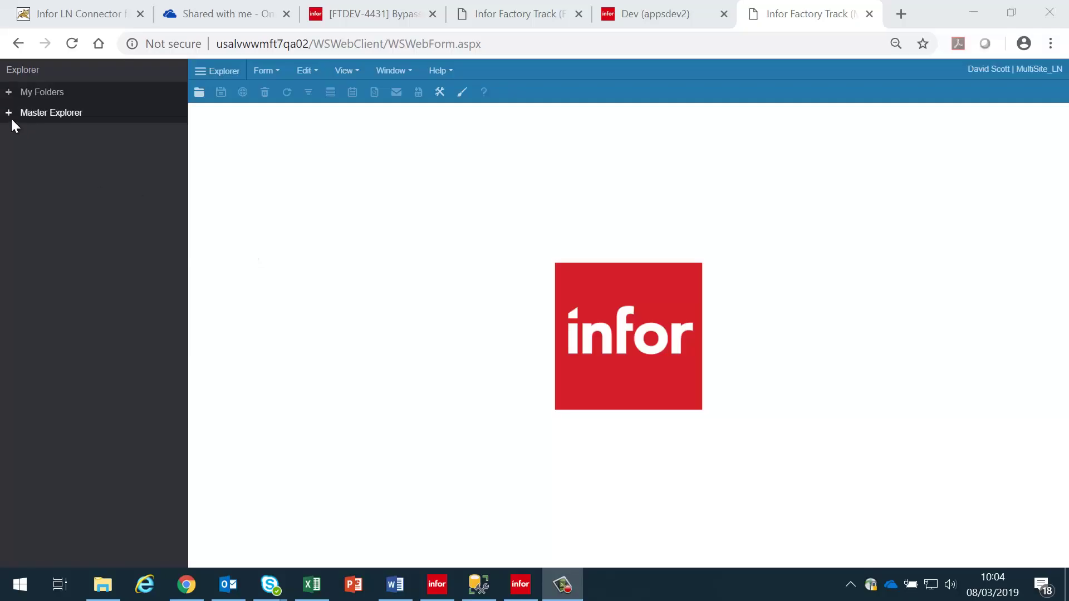
Navigate Master Explorer > Modules > Configuration > Administration and load the Users form.
left_click(9, 113)
left_click(19, 155)
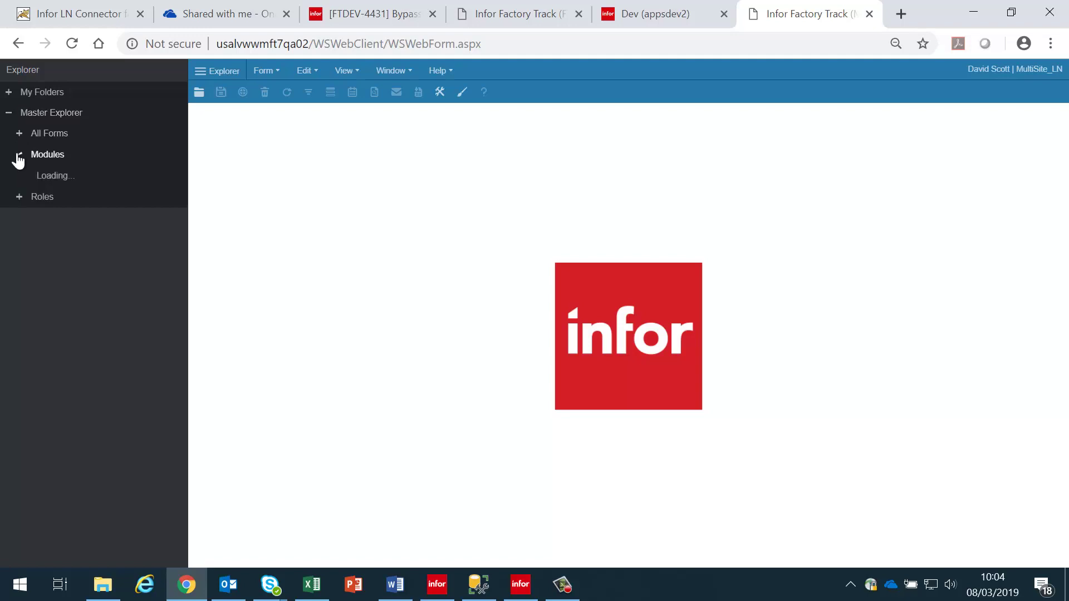
left_click(29, 176)
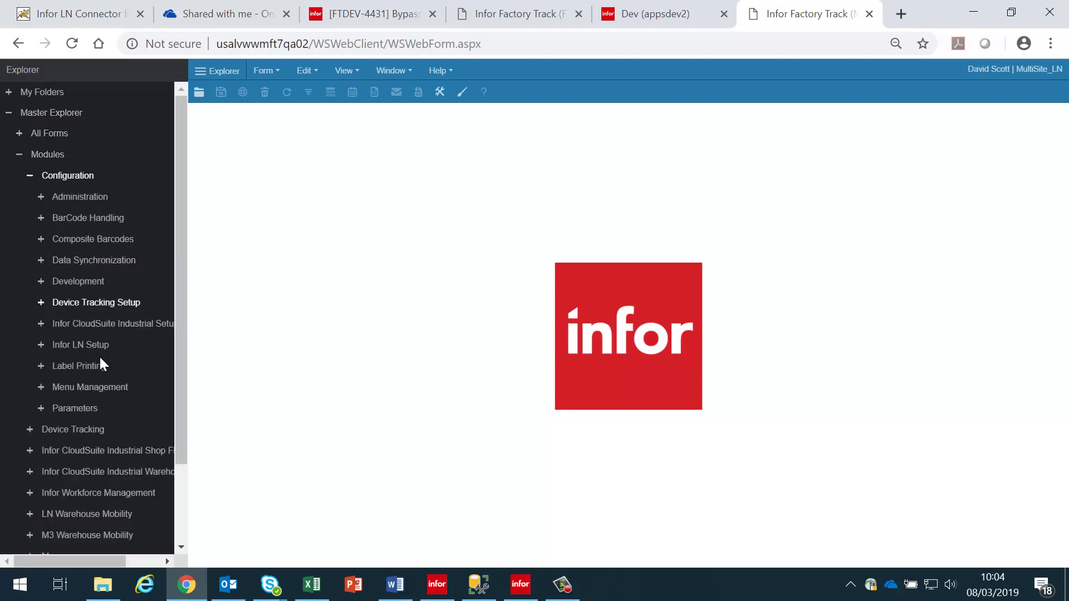
left_click(40, 198)
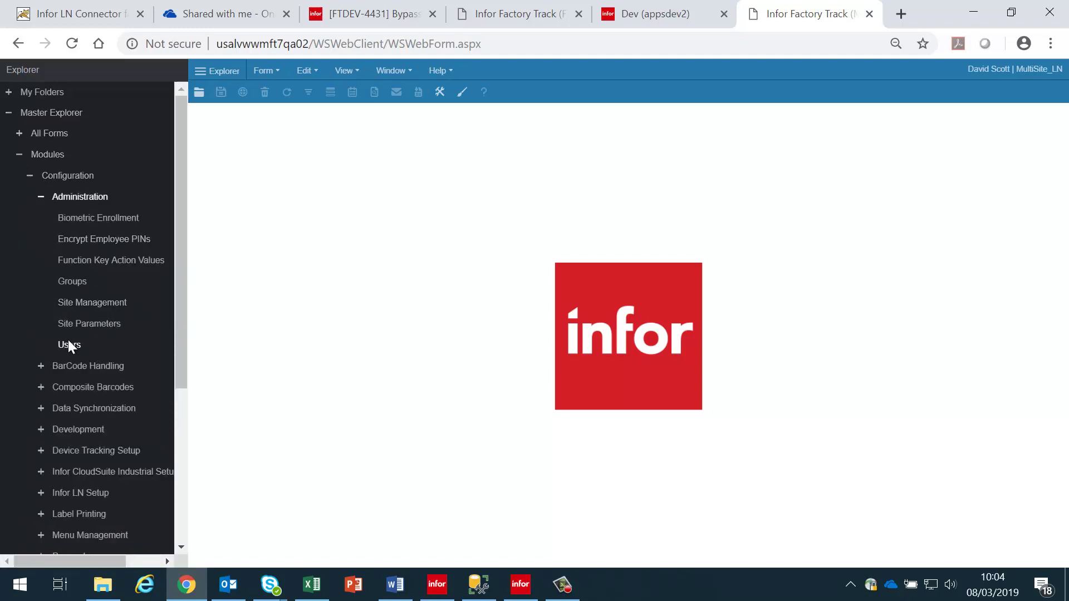
left_click(69, 343)
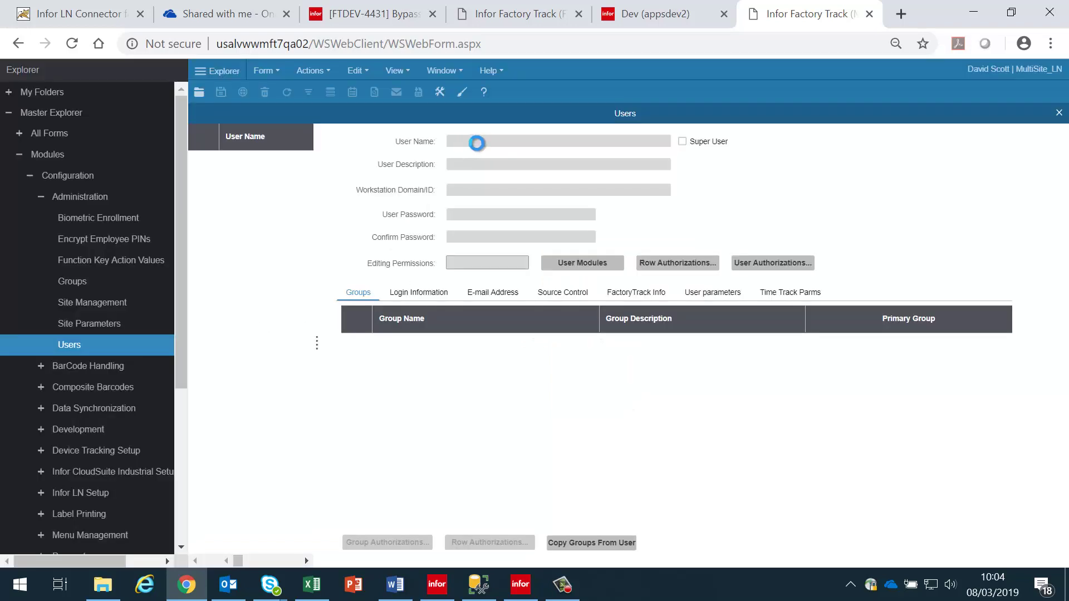
type("su")
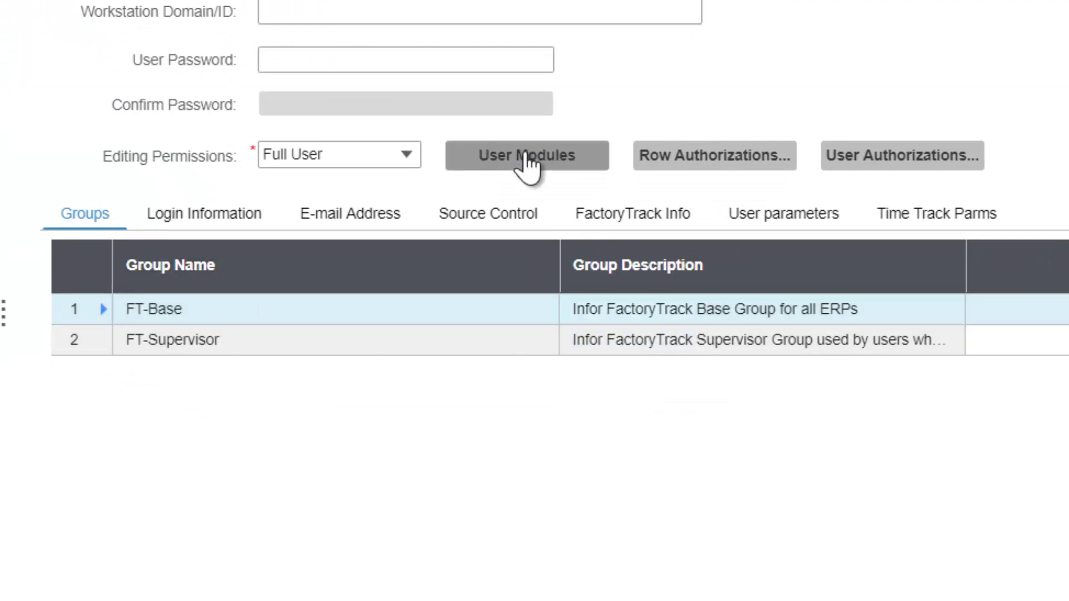
Show the supervisor user's assigned modules and widen the grid to read their names.
left_click(527, 158)
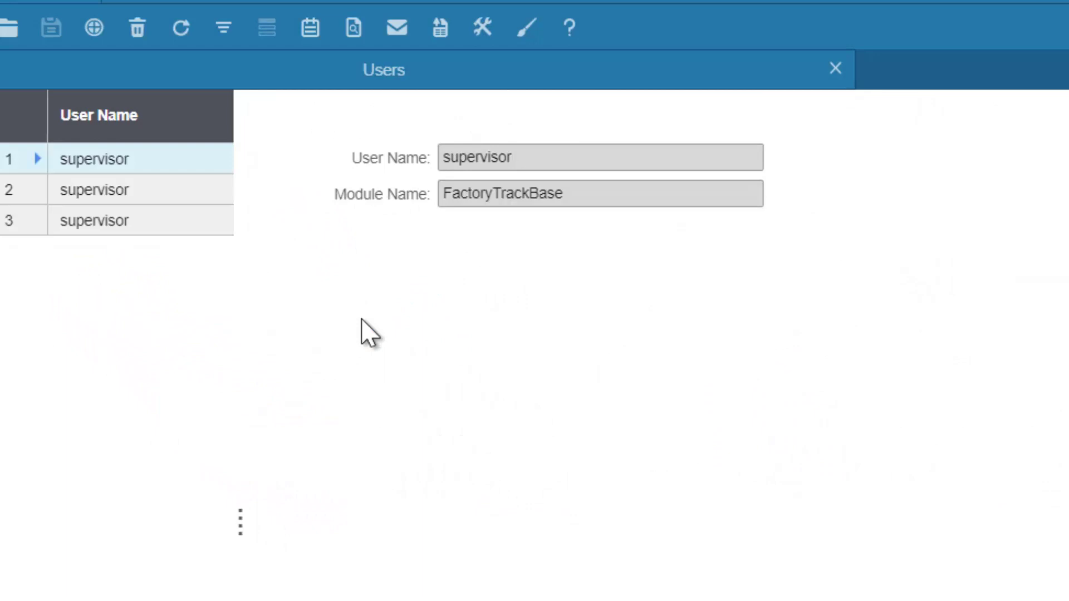
left_click_drag(241, 170, 1044, 292)
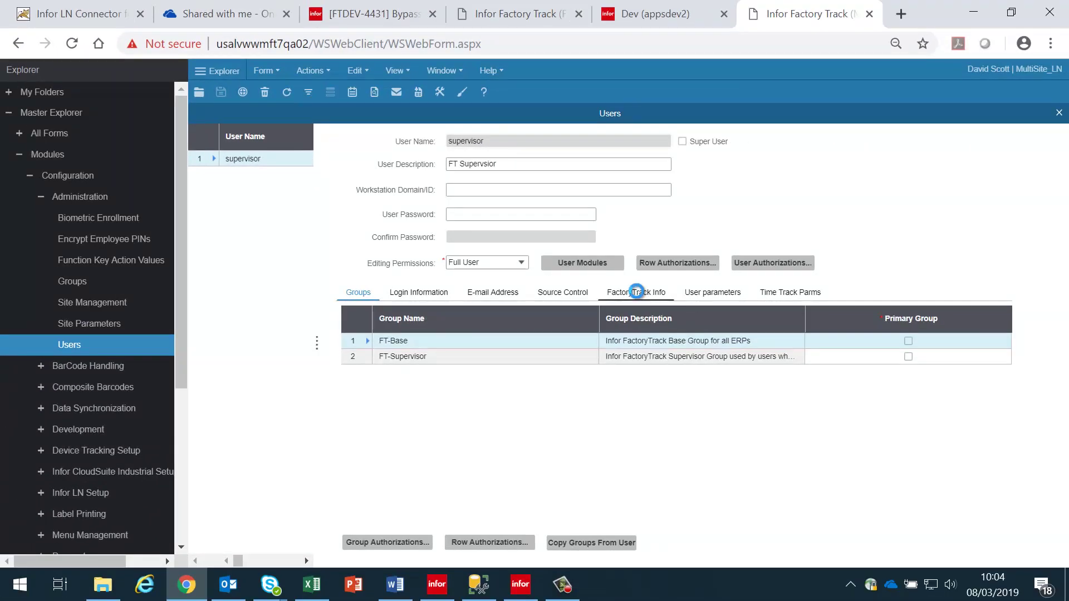
On FactoryTrack Info, keep the user type as Supervisor with employee 300102 and menu group LNSup.
left_click(636, 292)
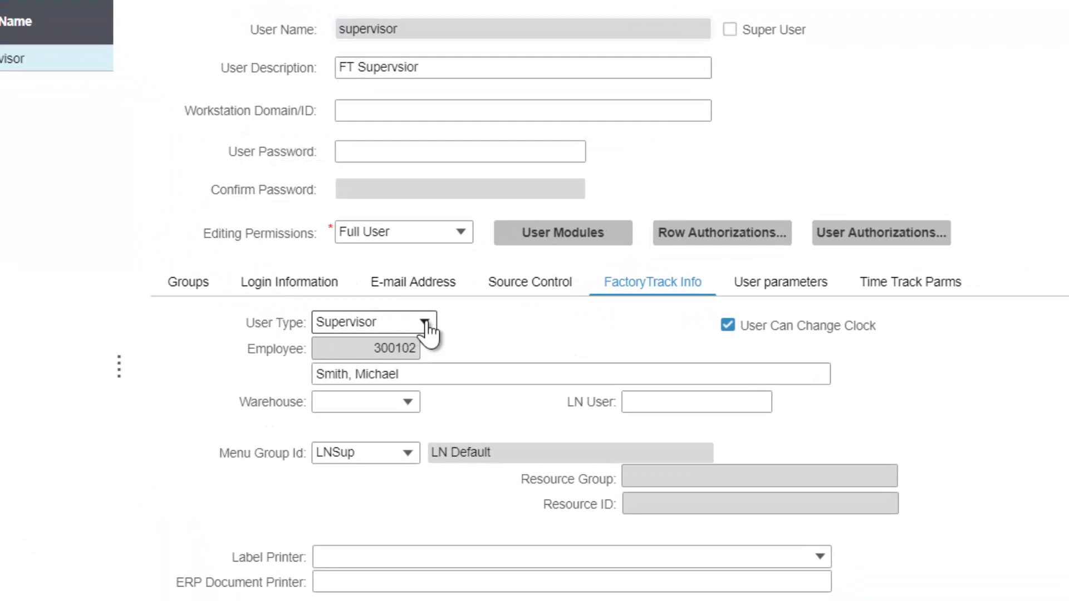
left_click(424, 324)
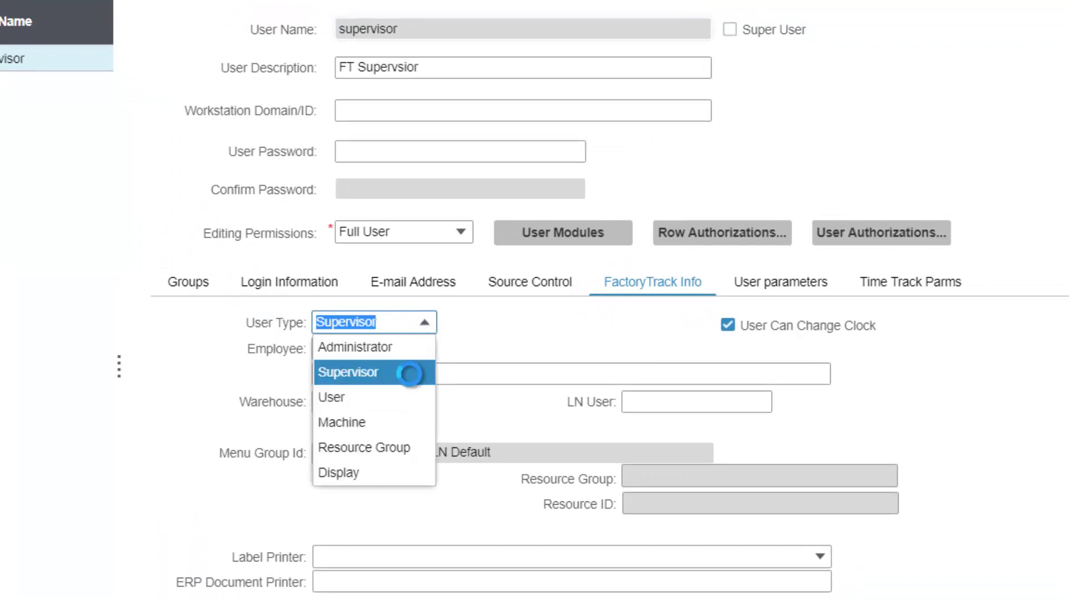
left_click(374, 376)
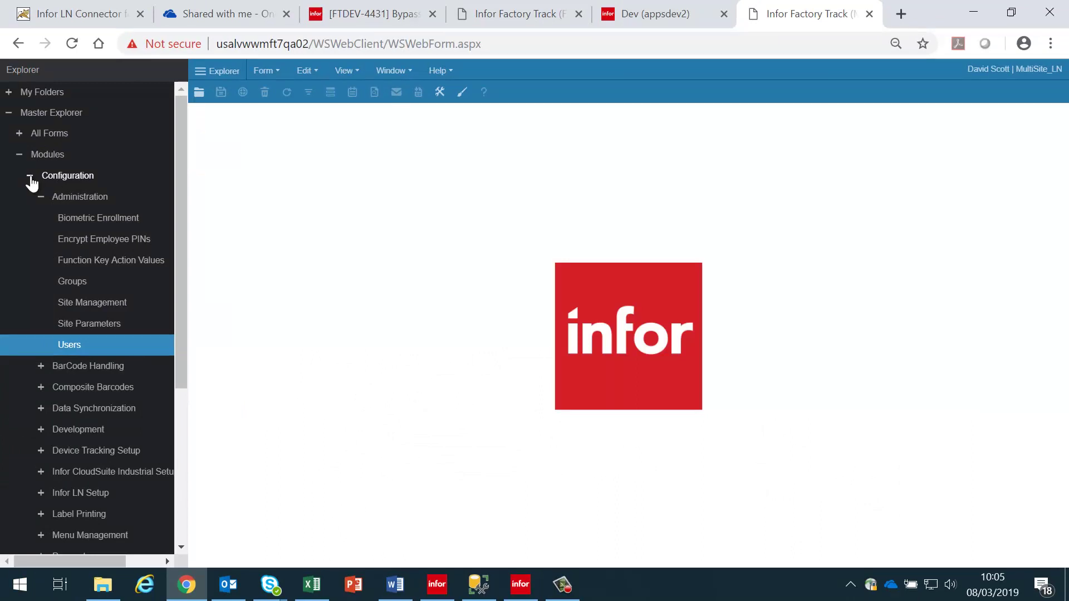
left_click(30, 177)
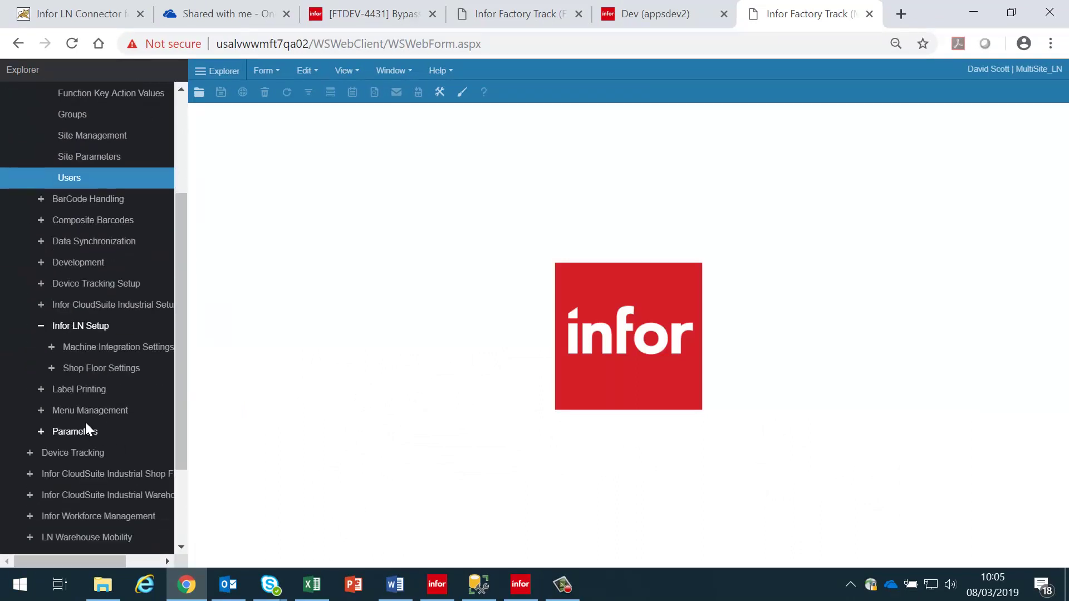
left_click(52, 368)
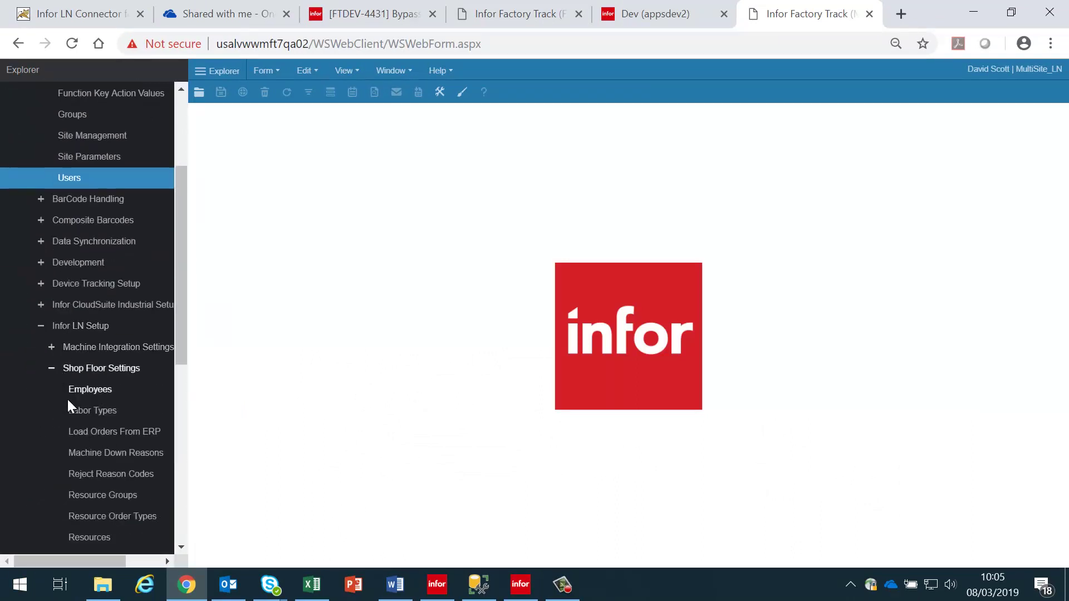
left_click(82, 390)
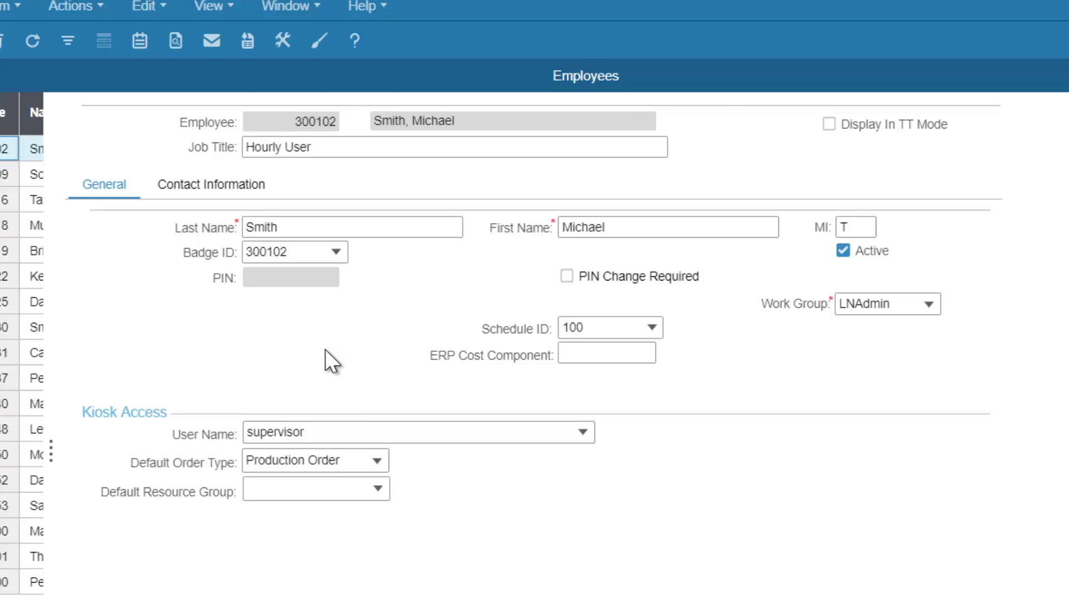
left_click(338, 143)
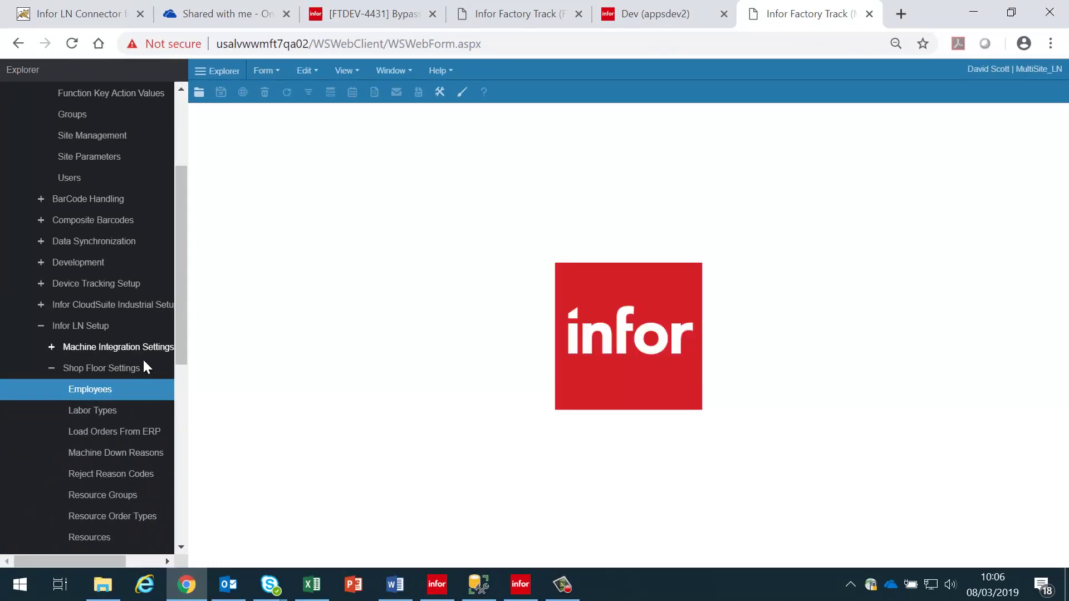
scroll(119, 379, "down", 4)
left_click(95, 330)
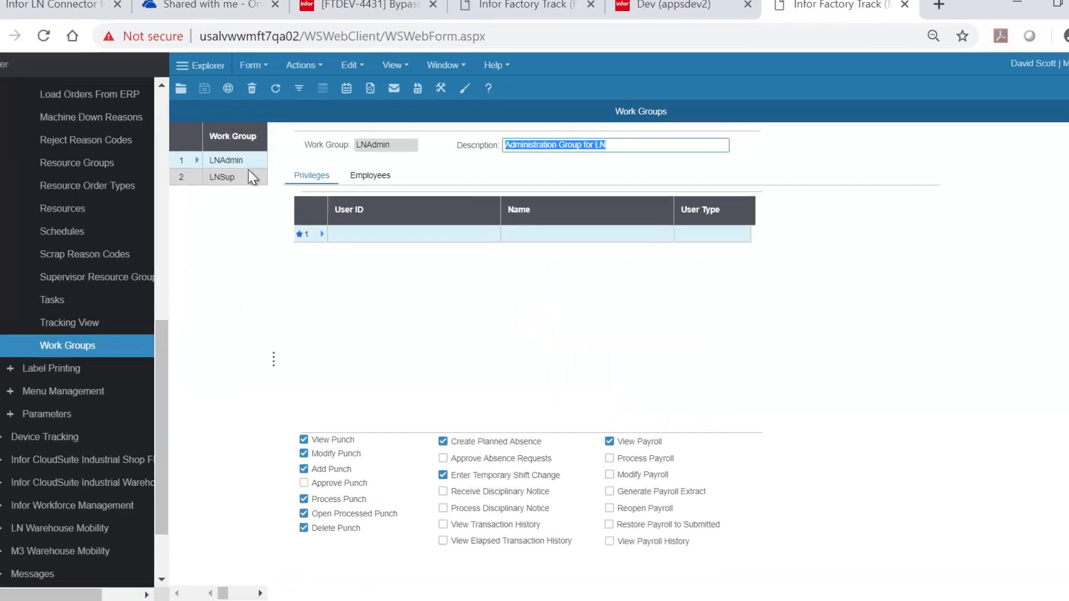
left_click(251, 175)
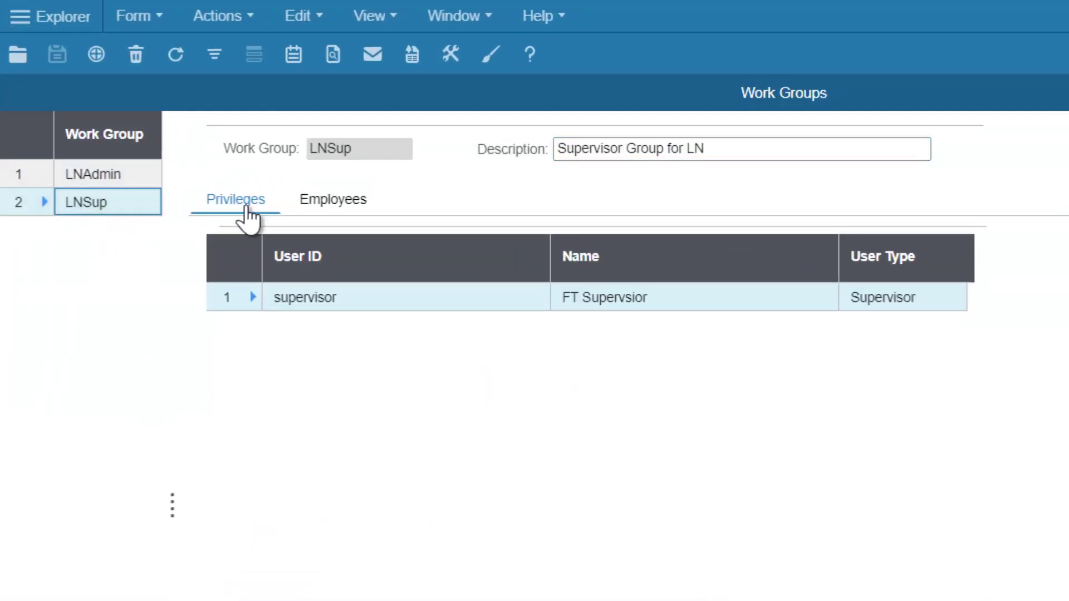
left_click(333, 204)
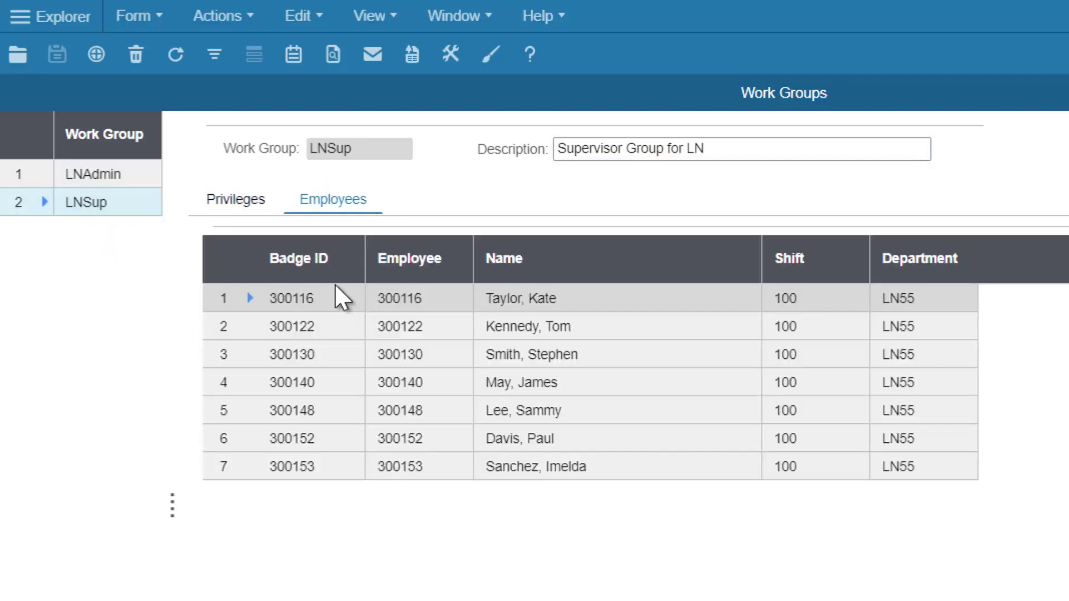
left_click(78, 201)
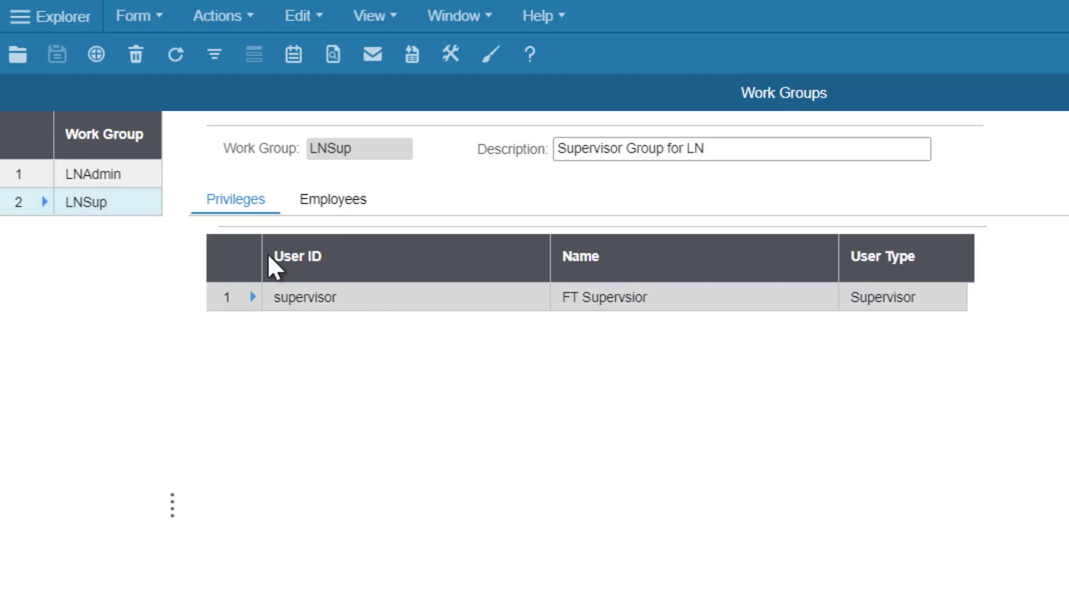
left_click(117, 174)
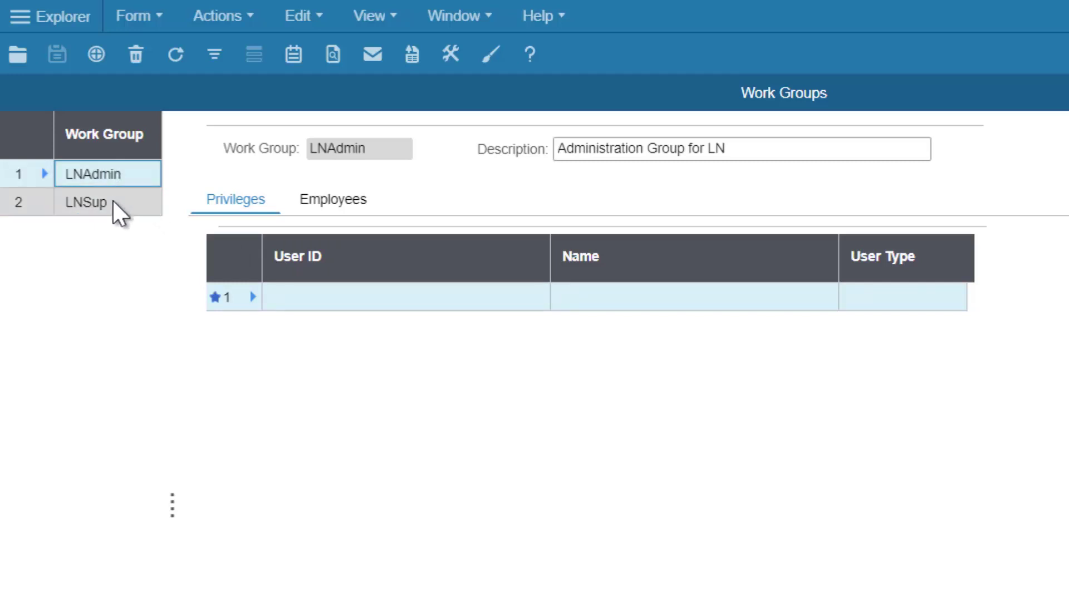
left_click(113, 201)
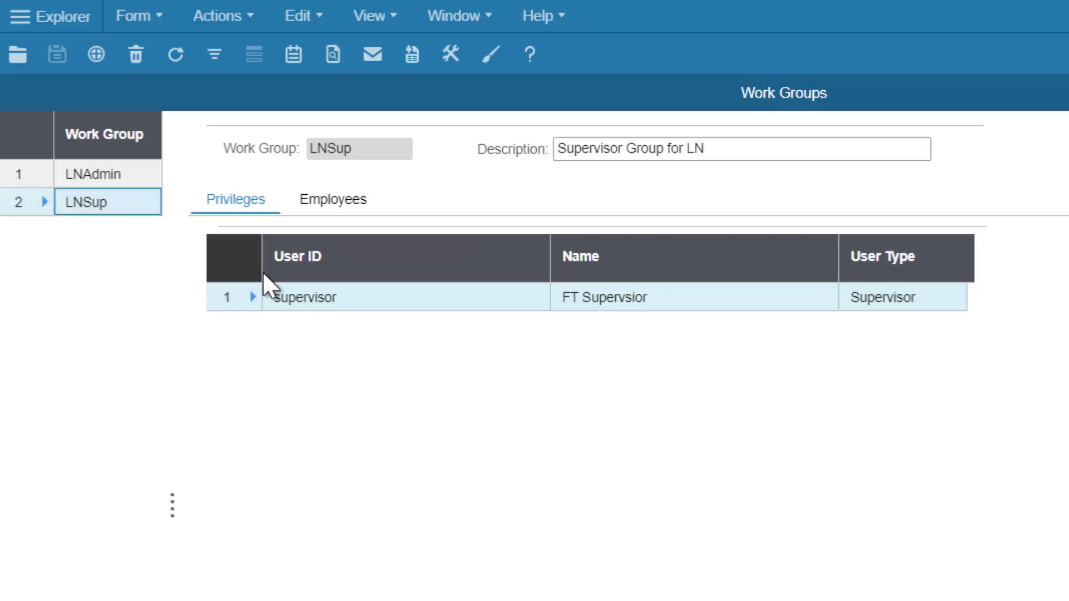
left_click(332, 203)
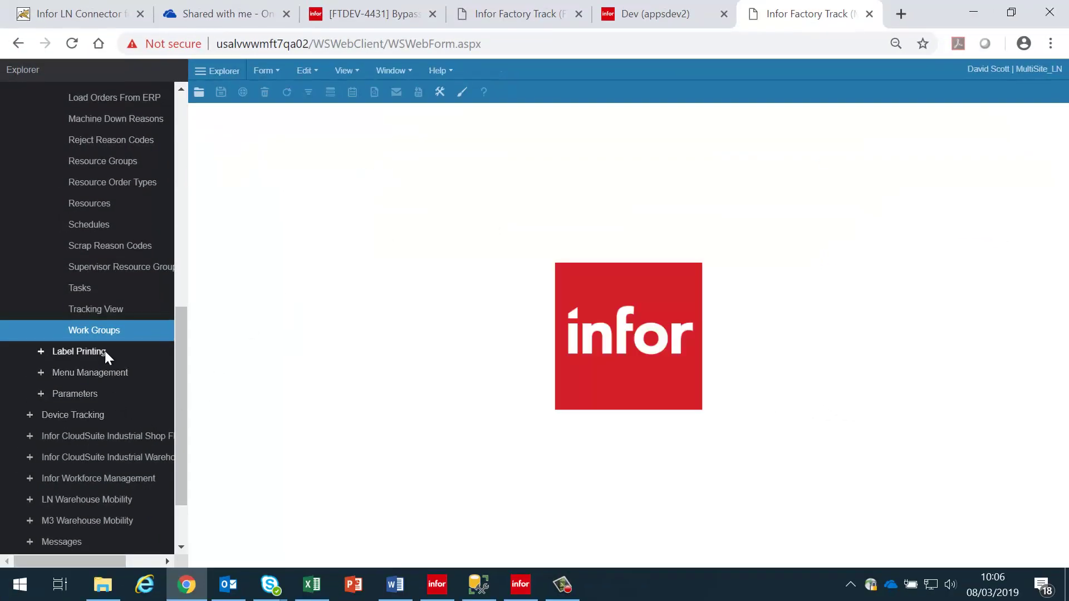
In Supervisor Resource Group Access, add 237C01 as the second resource group after FTWC1.
left_click(123, 267)
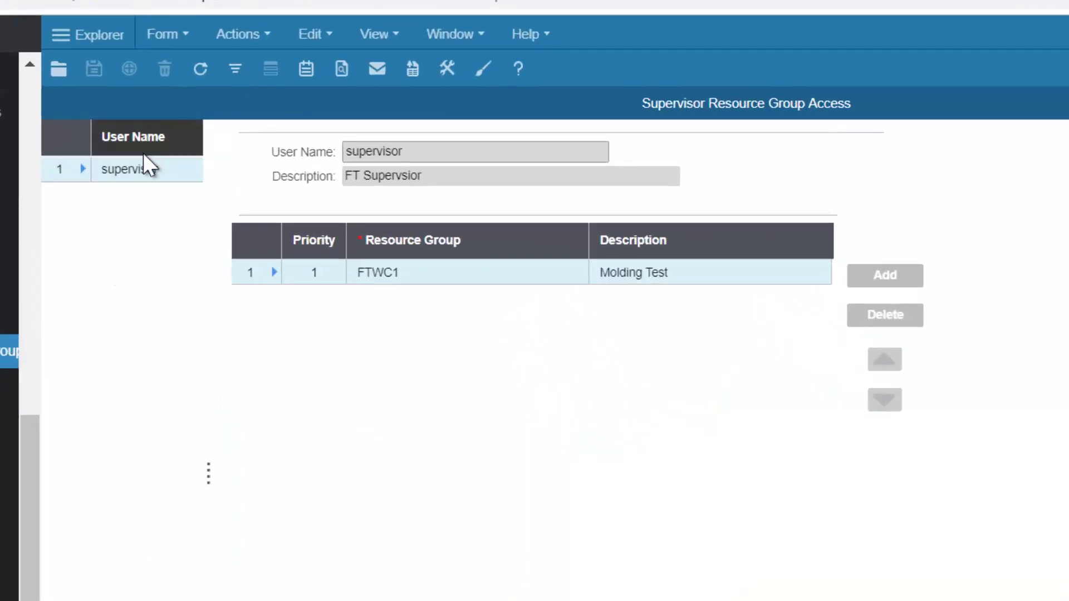
left_click(503, 276)
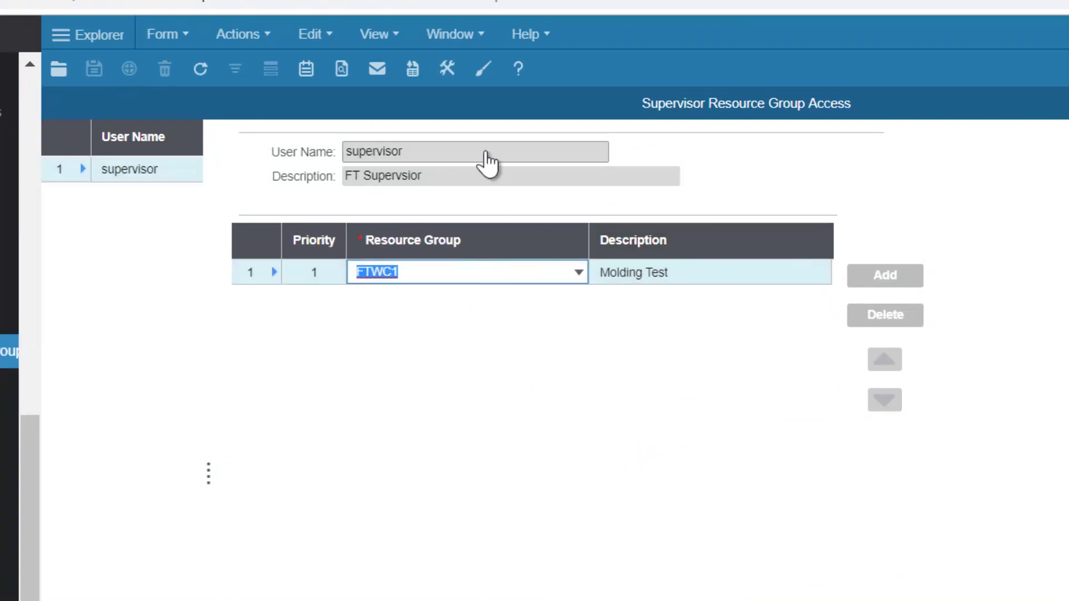
left_click(888, 279)
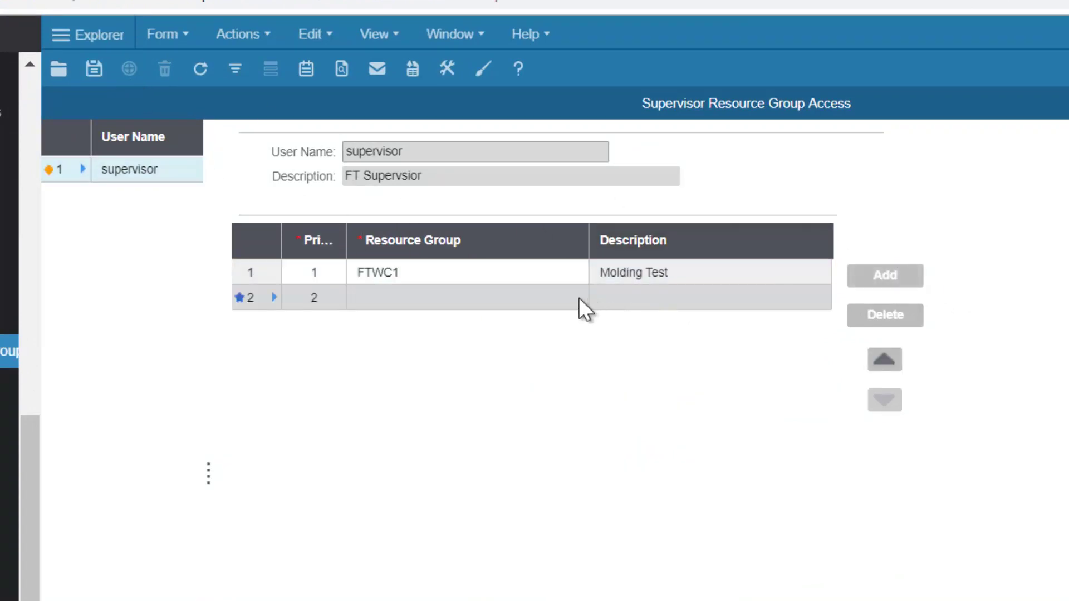
left_click(578, 297)
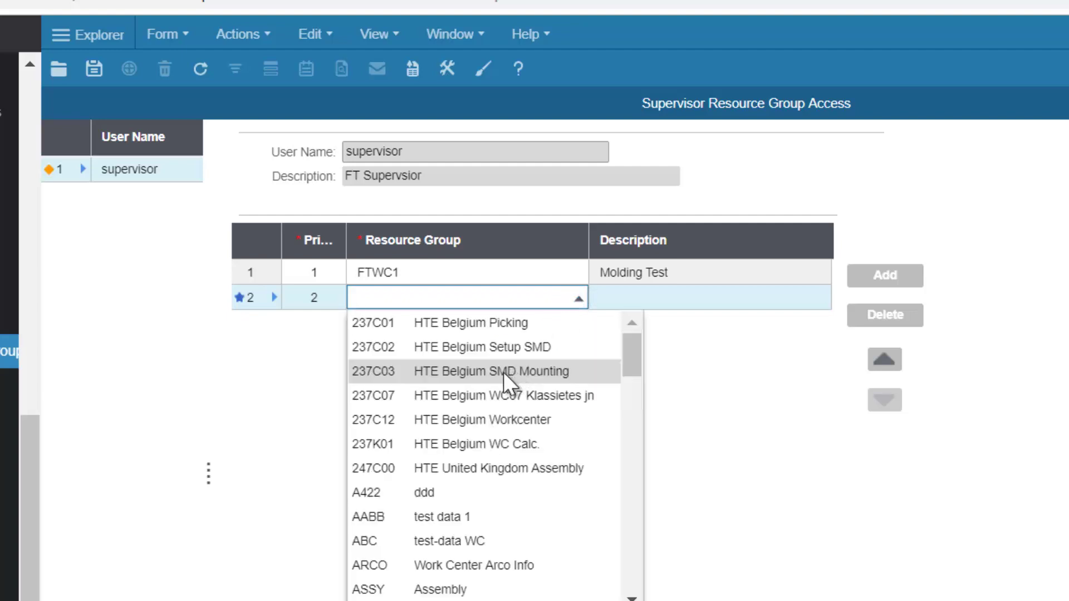
left_click(446, 323)
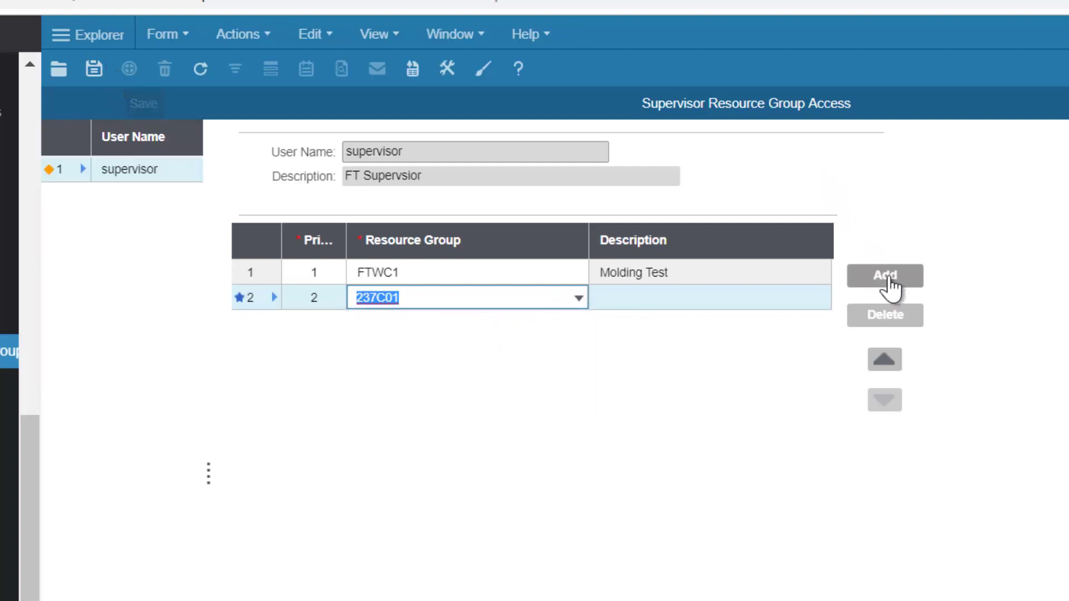
Add 237C02 as the third resource group at priority 3.
left_click(889, 284)
left_click(559, 326)
left_click(578, 324)
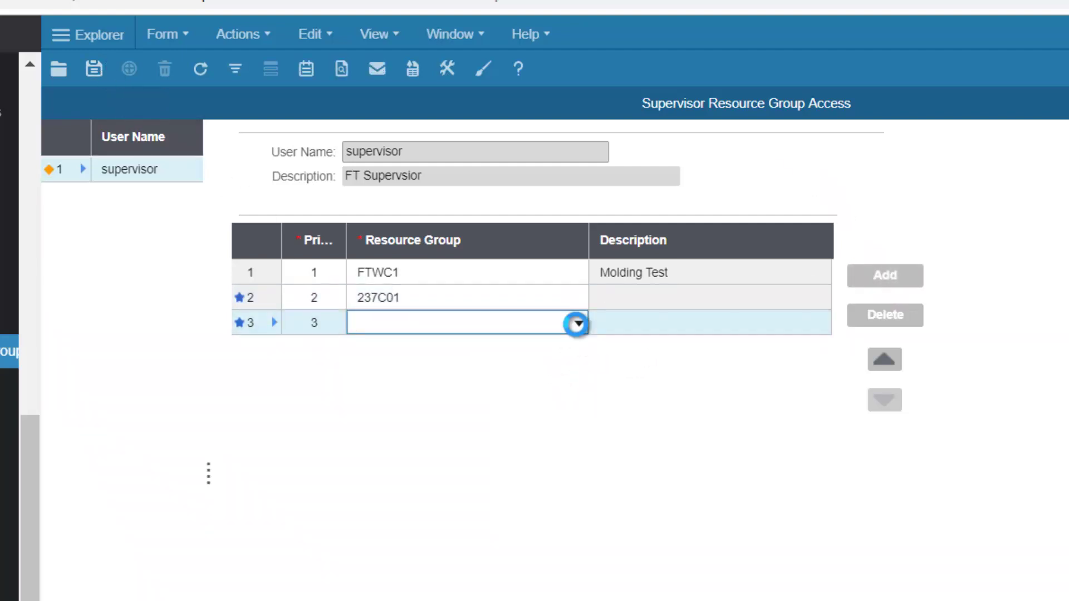
left_click(511, 390)
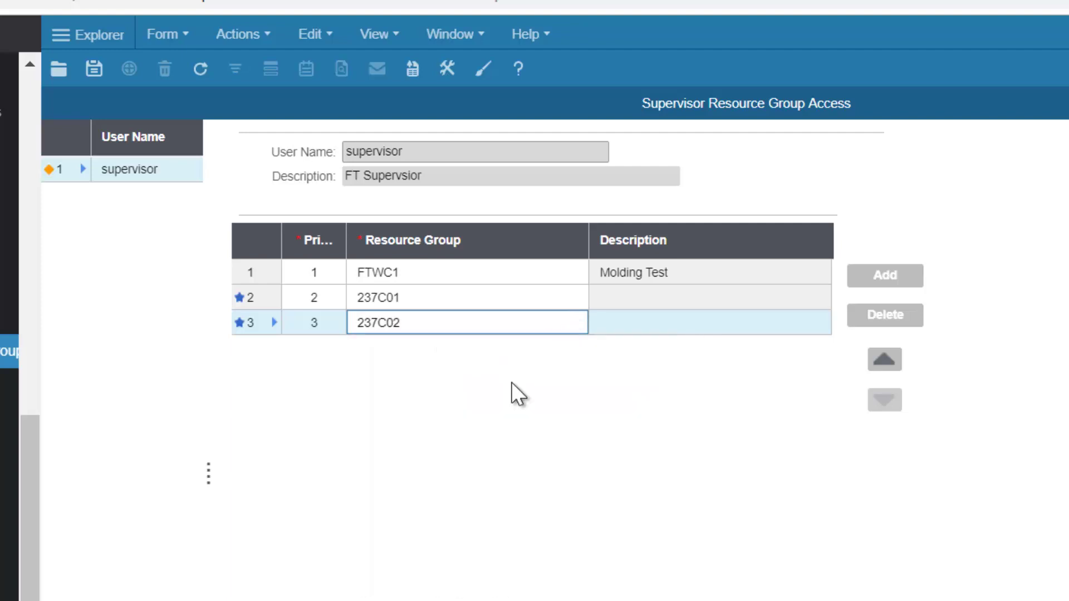
Save the assignments and move 237C02 up to priority 2, leaving 237C01 third.
left_click(94, 71)
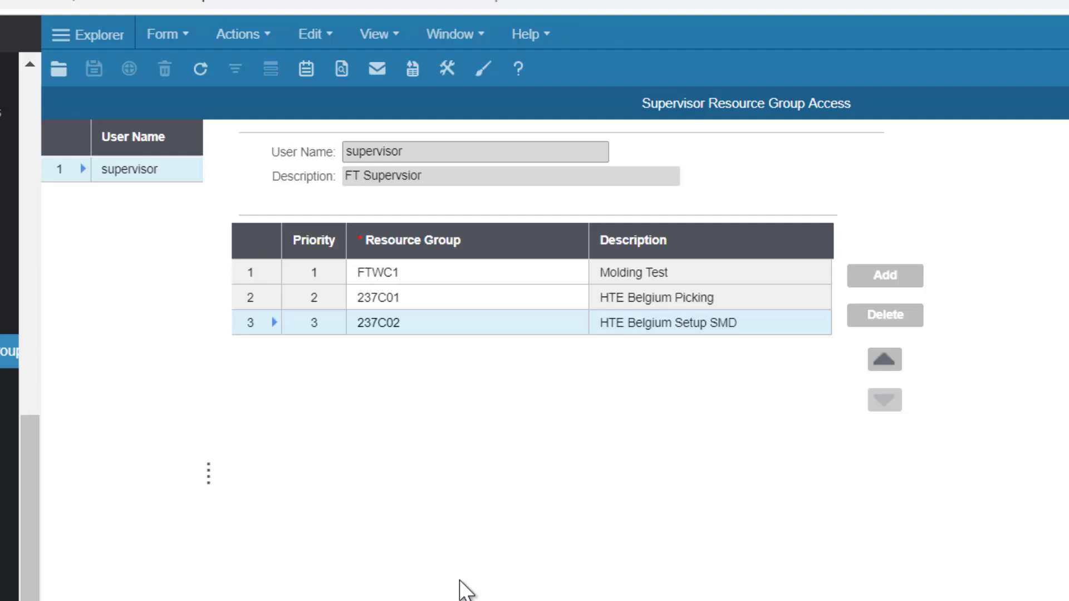
left_click(884, 360)
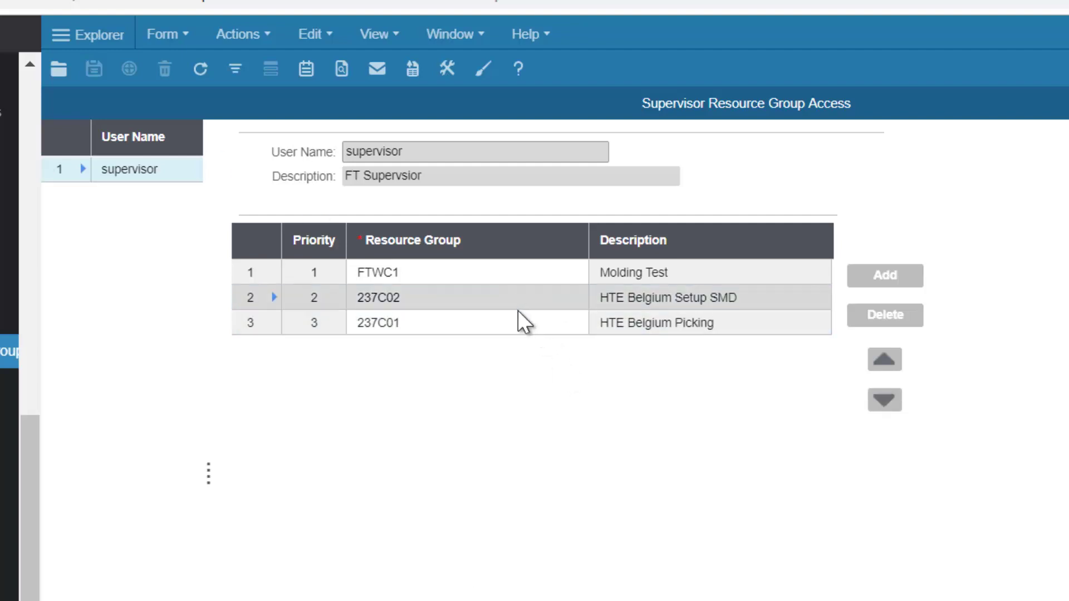